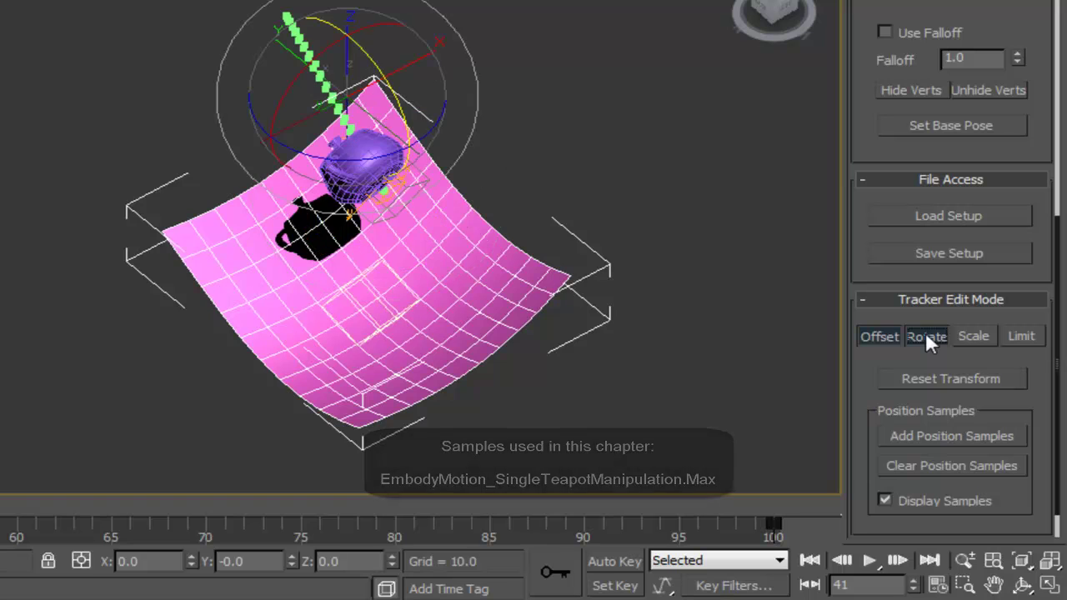
Set the tracker edit mode to Rotate, rotate the teapot's tracker motion by about 90 degrees, and scrub the animation
left_click(1002, 480)
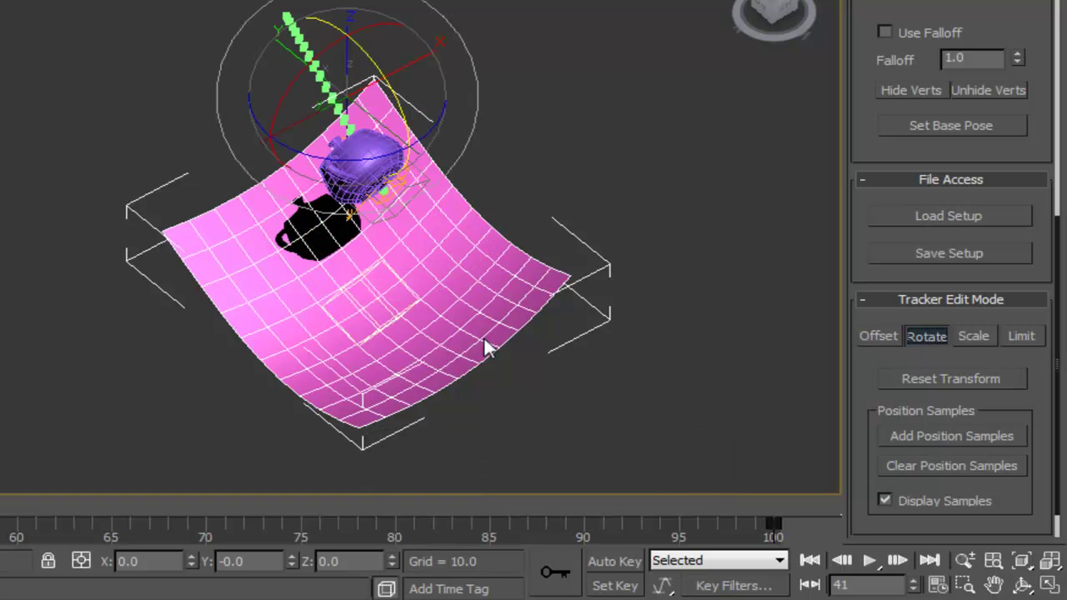
middle_click_drag(347, 388, 340, 447)
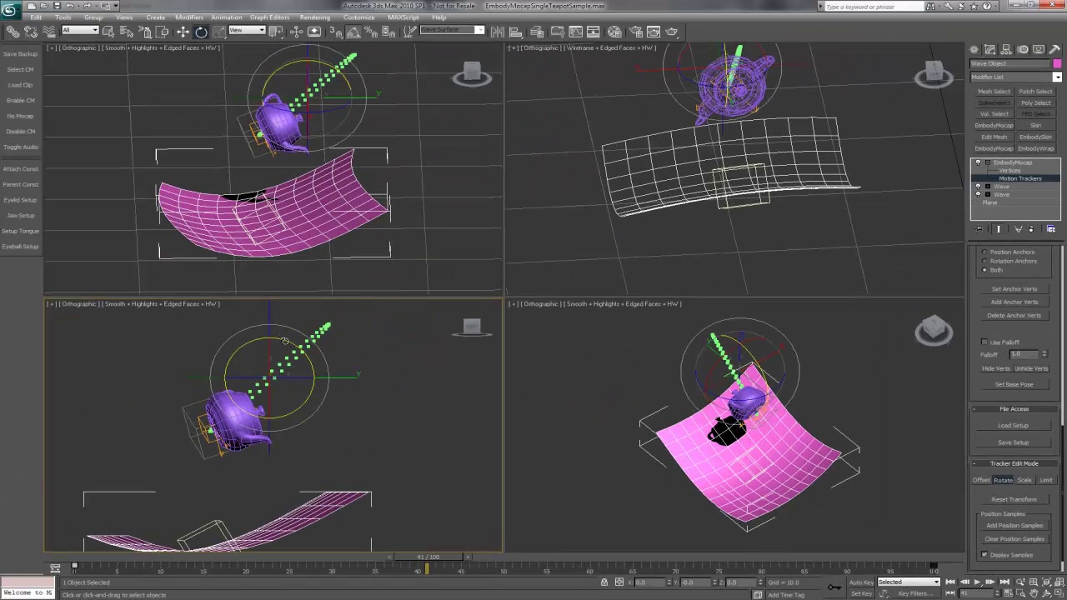
left_click_drag(284, 341, 313, 392)
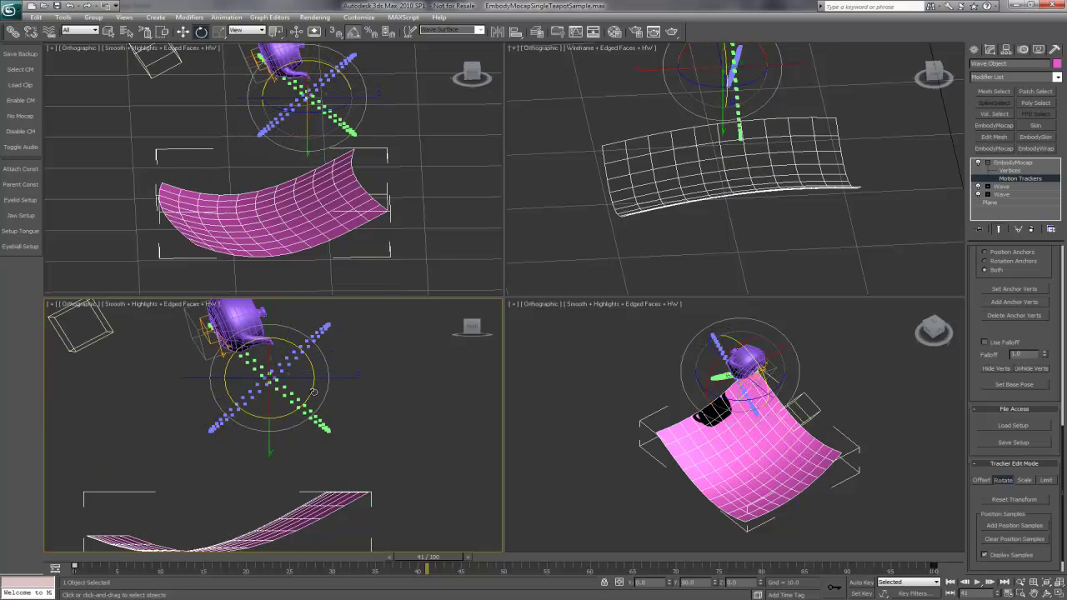
middle_click_drag(317, 388, 357, 416)
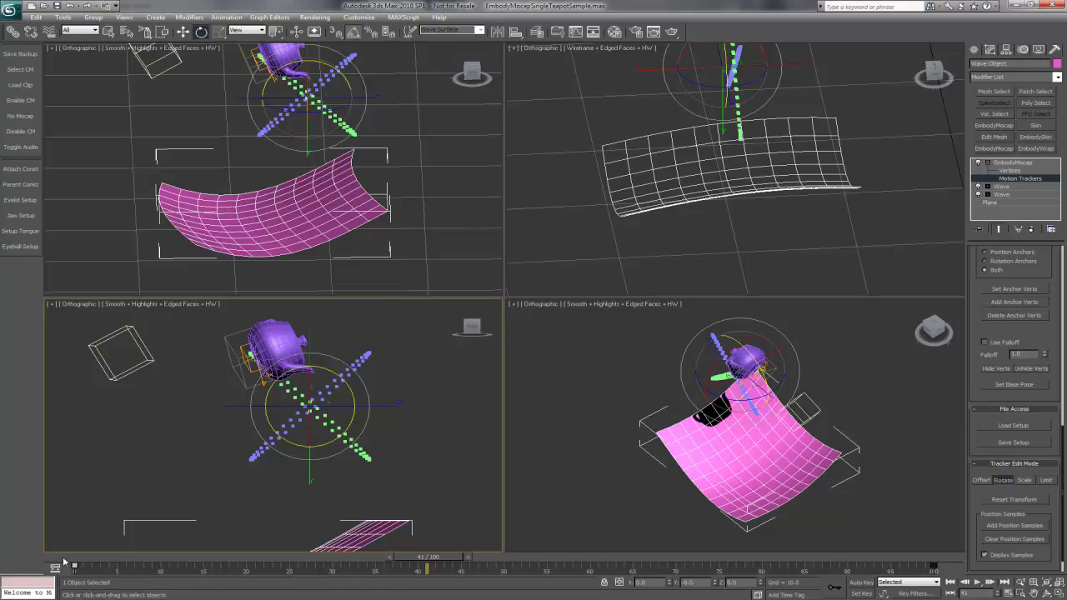
left_click_drag(66, 560, 441, 565)
Reset the tracker's transform and scrub the timeline to preview the original motion
left_click(1007, 497)
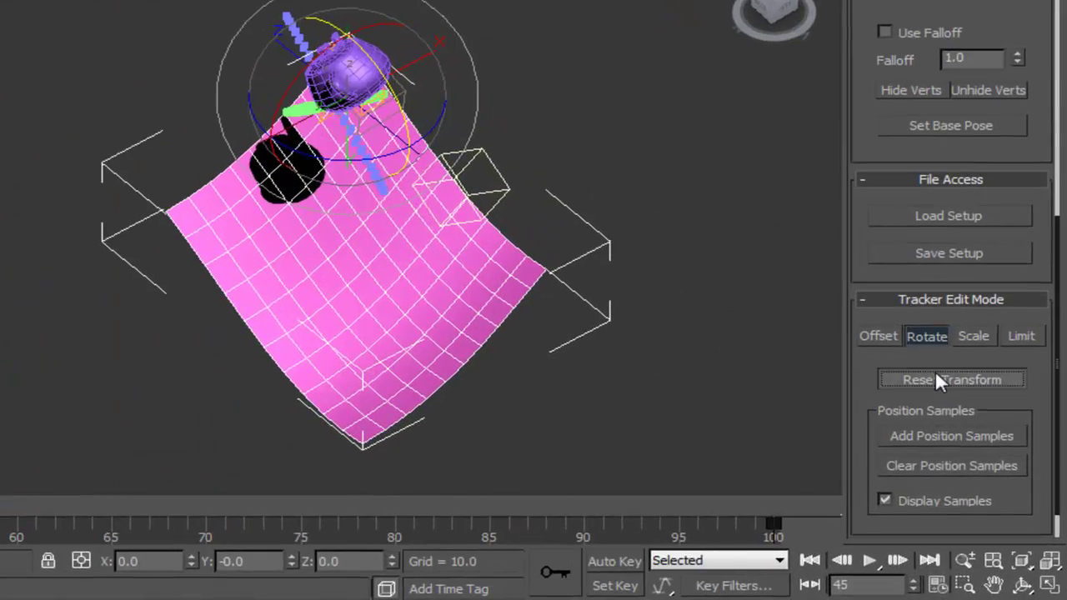
middle_click_drag(346, 430, 347, 402)
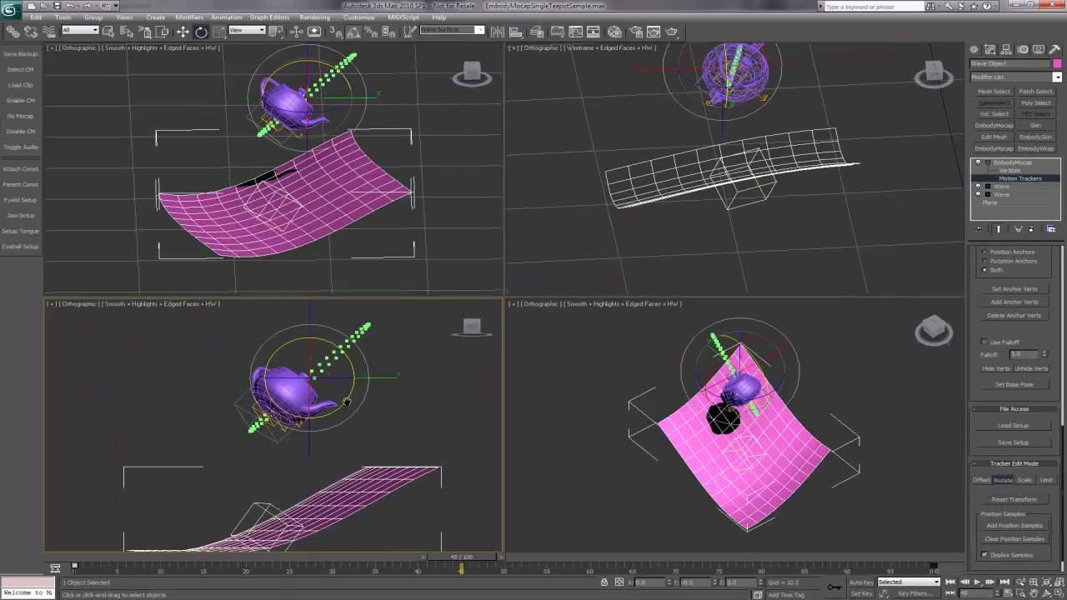
scroll(347, 402, "down", 2)
left_click_drag(461, 560, 452, 517)
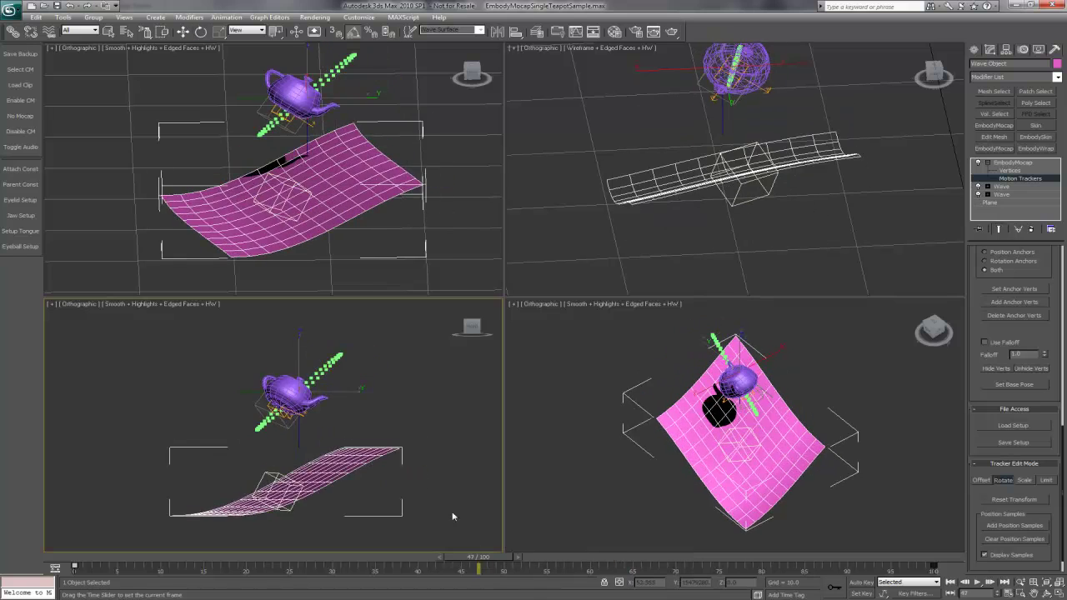
Rotate the tracker motion about 90 degrees again and play the animation until frame 84
key("e")
left_click_drag(336, 362, 346, 415)
left_click(978, 583)
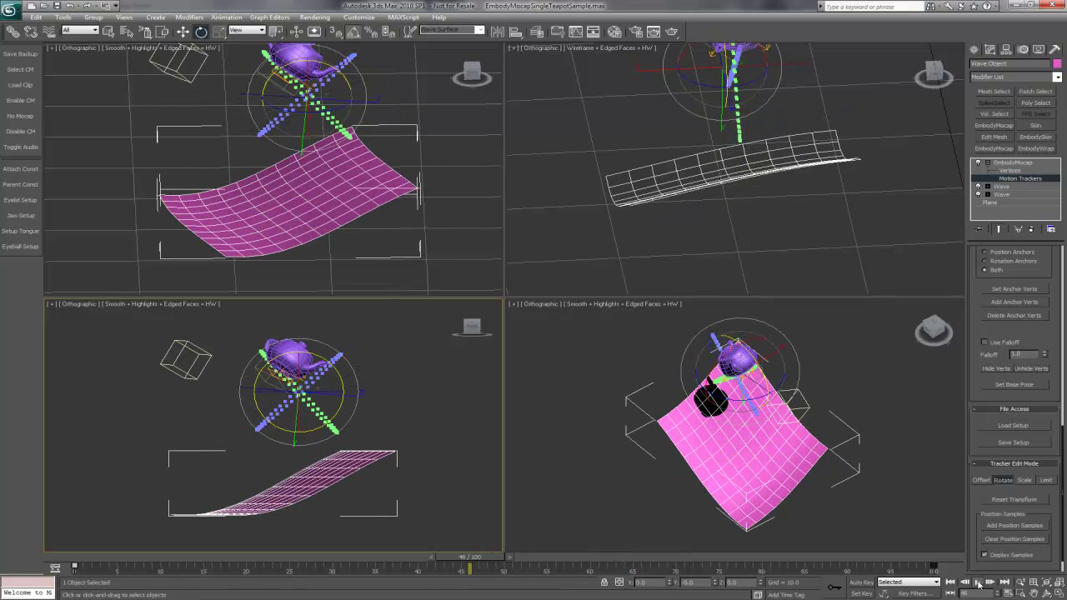
left_click(978, 583)
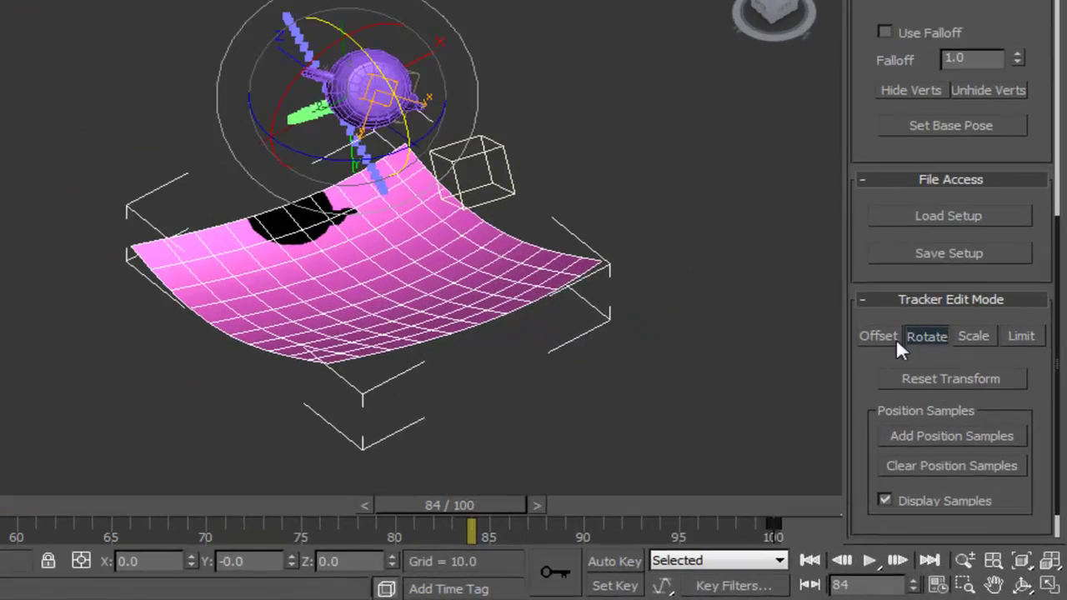
Compare the Offset and Rotate tracker edit modes, switching between them and ending in Rotate
left_click(977, 481)
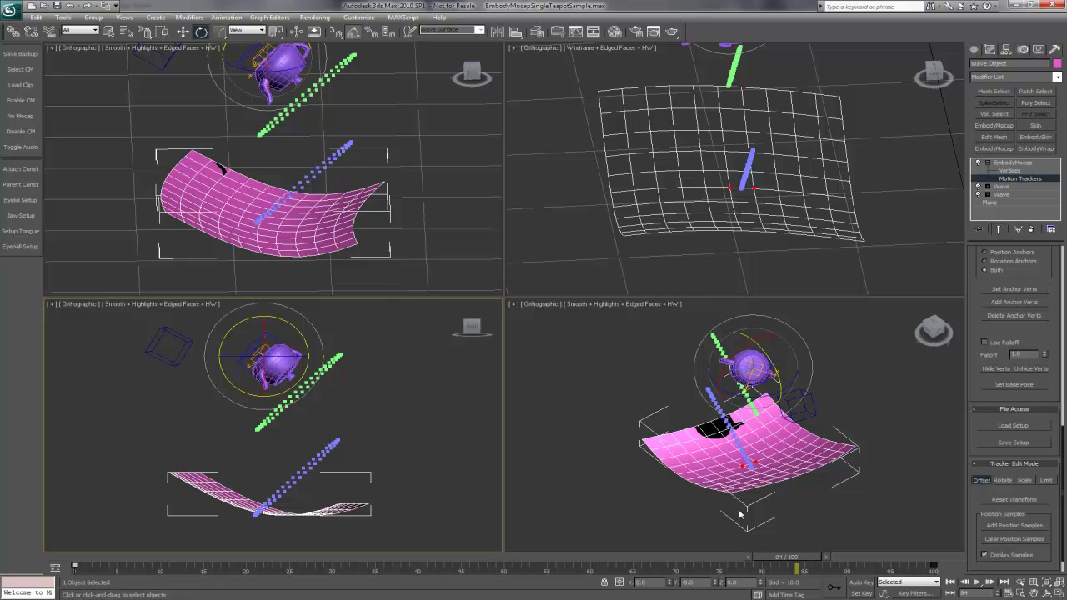
left_click(1002, 481)
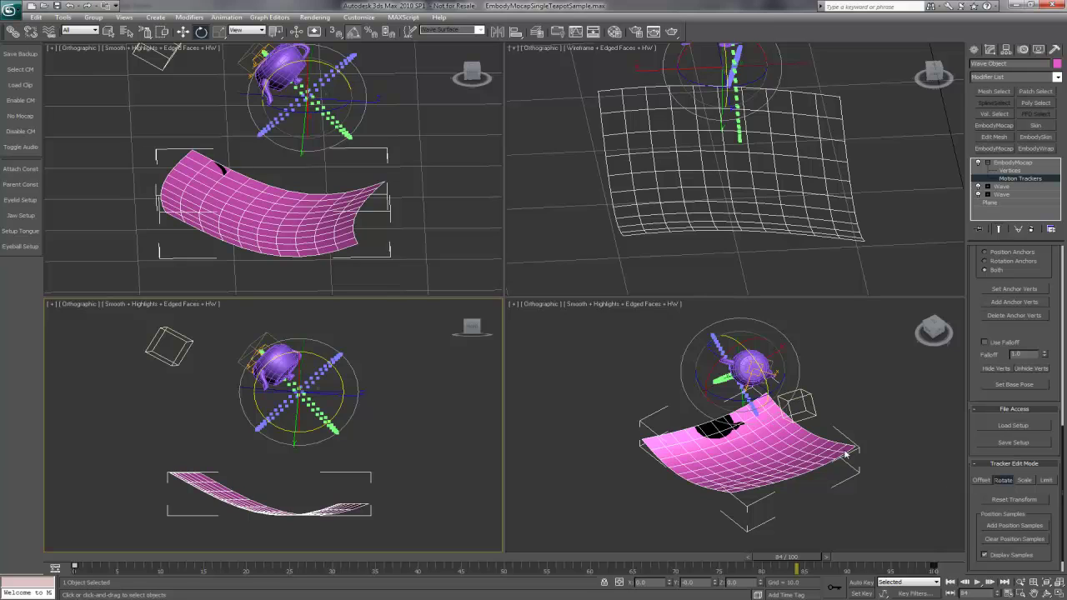
left_click(987, 479)
left_click(1005, 481)
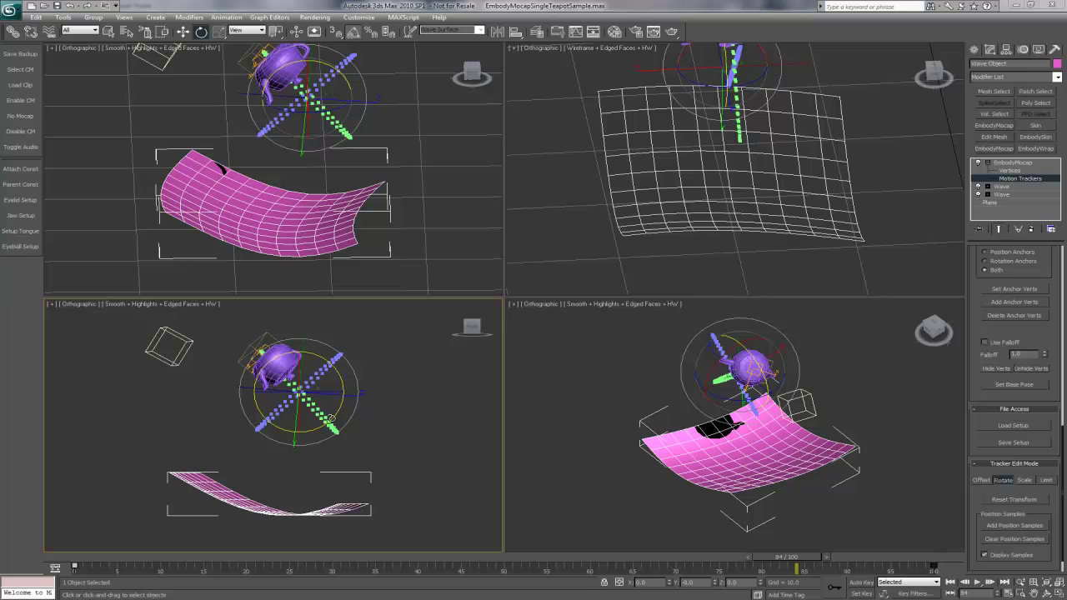
Move the tracker's rotation pivot to the upper end of the original motion path
right_click(234, 416)
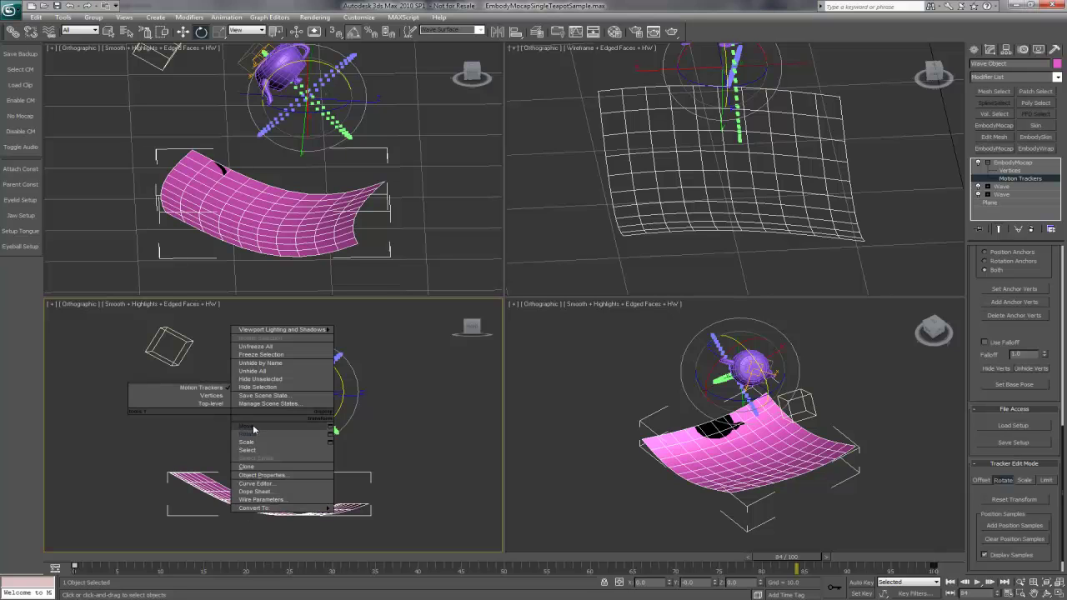
left_click(253, 424)
left_click_drag(325, 371, 360, 340)
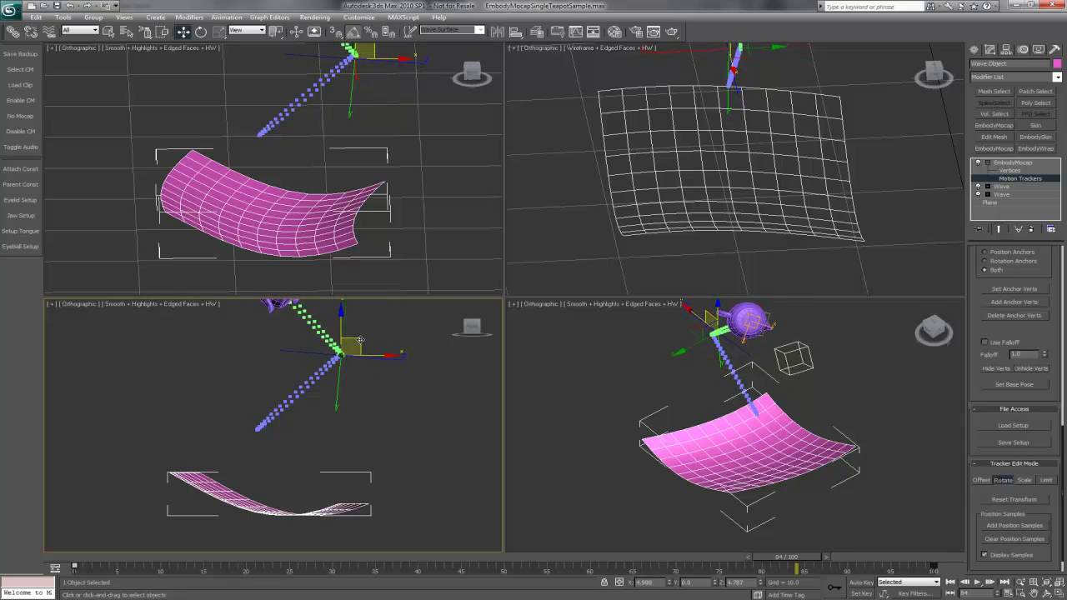
middle_click_drag(359, 368, 364, 427)
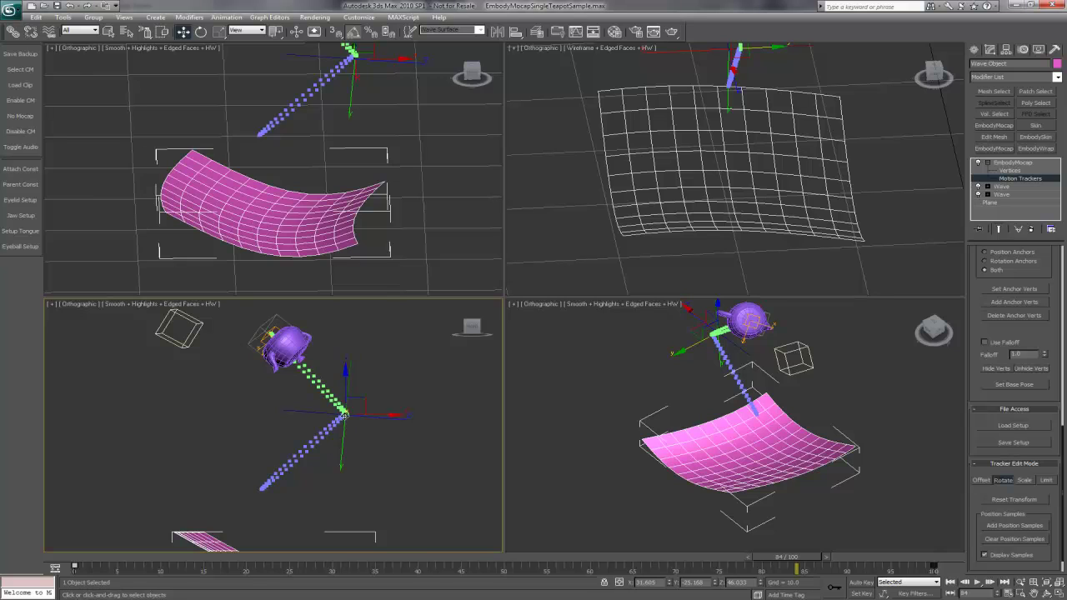
Rotate the tracker motion around the relocated pivot, first in the side-on view and again about another axis from an angled view
right_click(424, 365)
left_click(430, 385)
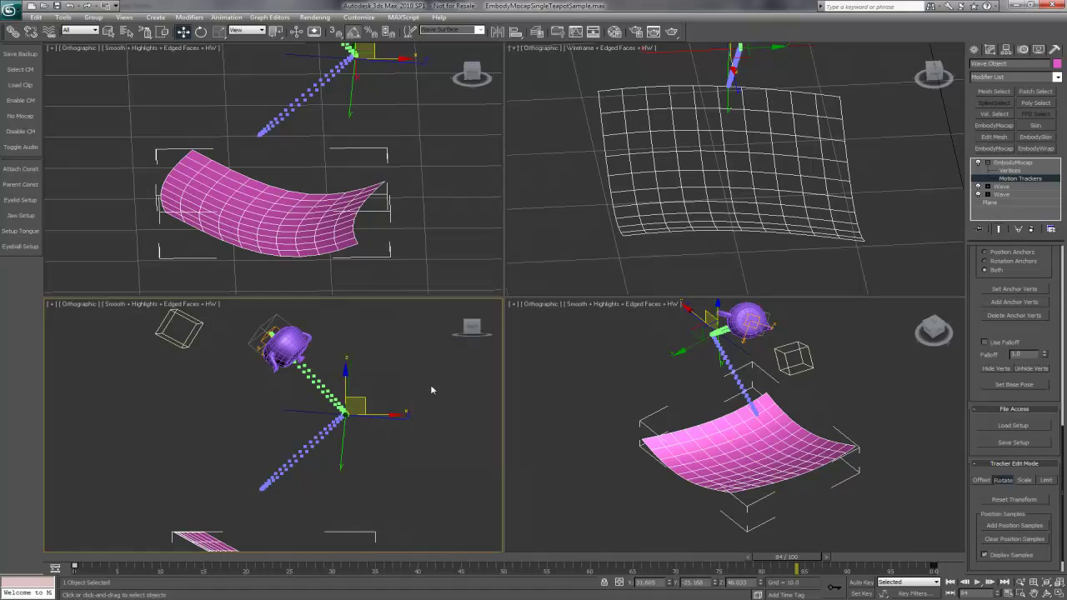
left_click_drag(378, 390, 391, 424)
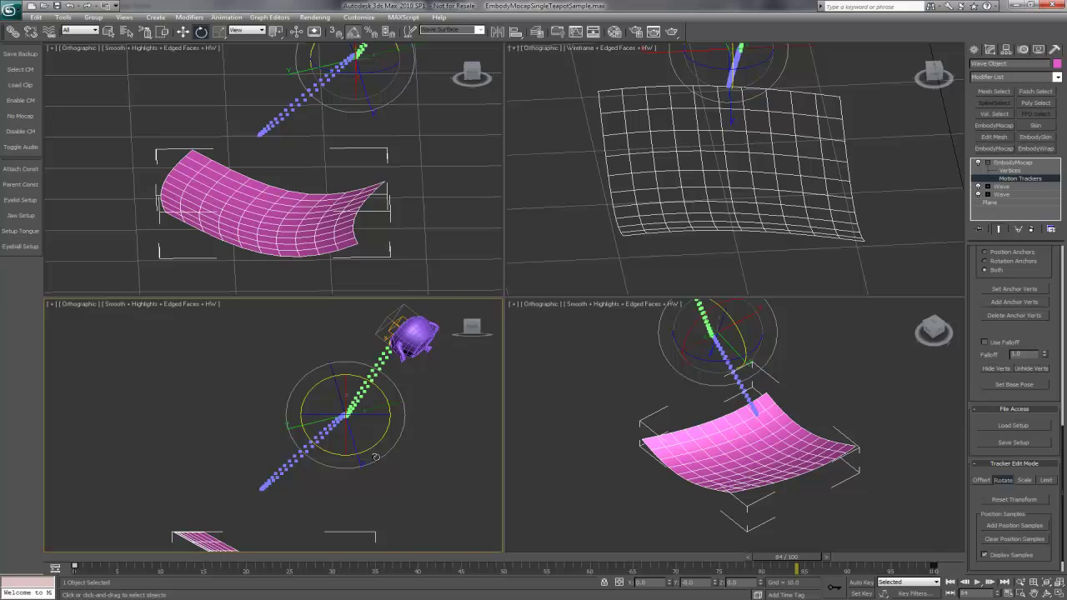
middle_click_drag(366, 419, 307, 440, "alt")
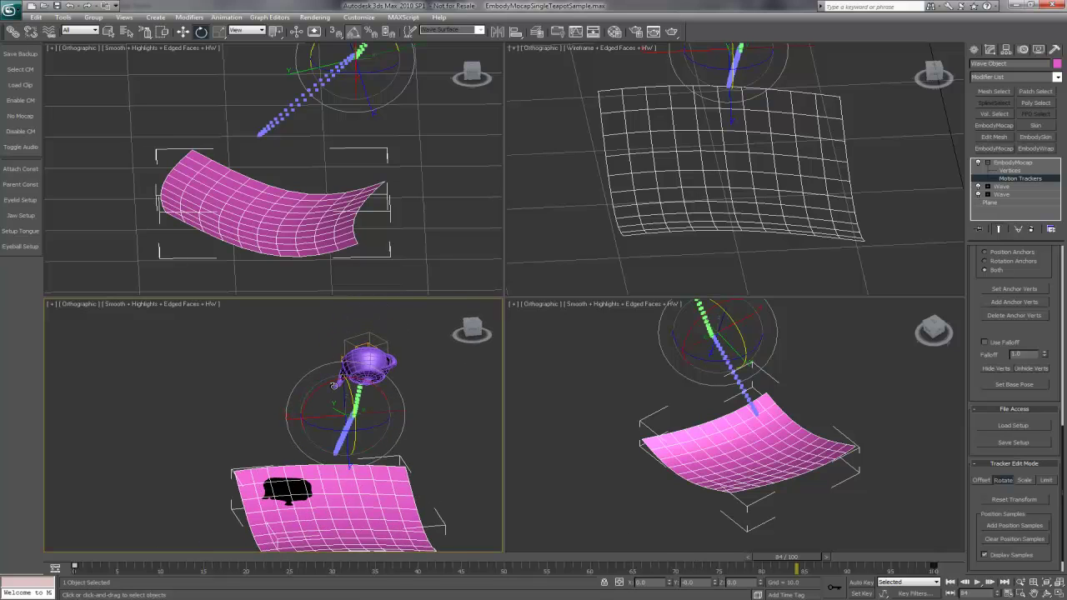
left_click_drag(330, 384, 364, 380)
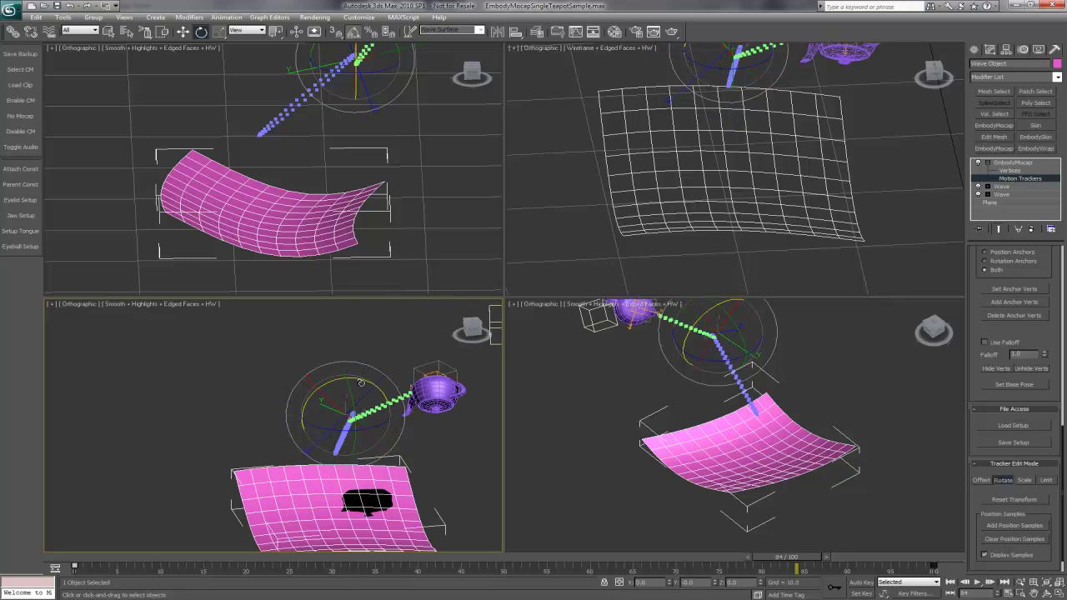
In a Front view close-up of the path ends, nudge the rotation pivot towards the end of the original samples
middle_click_drag(359, 416, 337, 397, "alt")
scroll(367, 436, "up", 5)
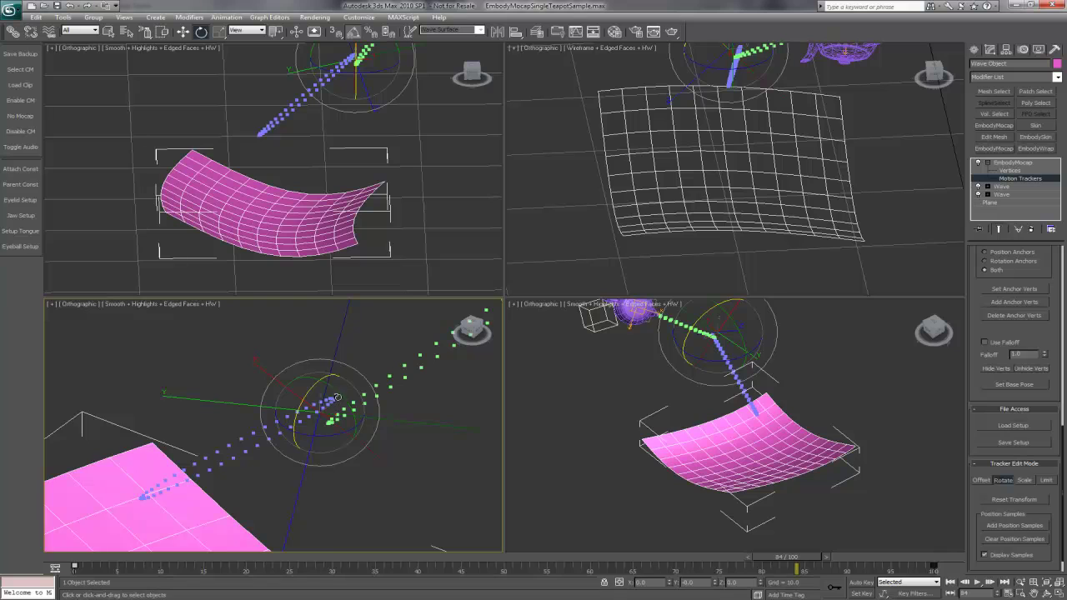
left_click(470, 327)
middle_click_drag(385, 432, 152, 583)
scroll(288, 410, "up", 4)
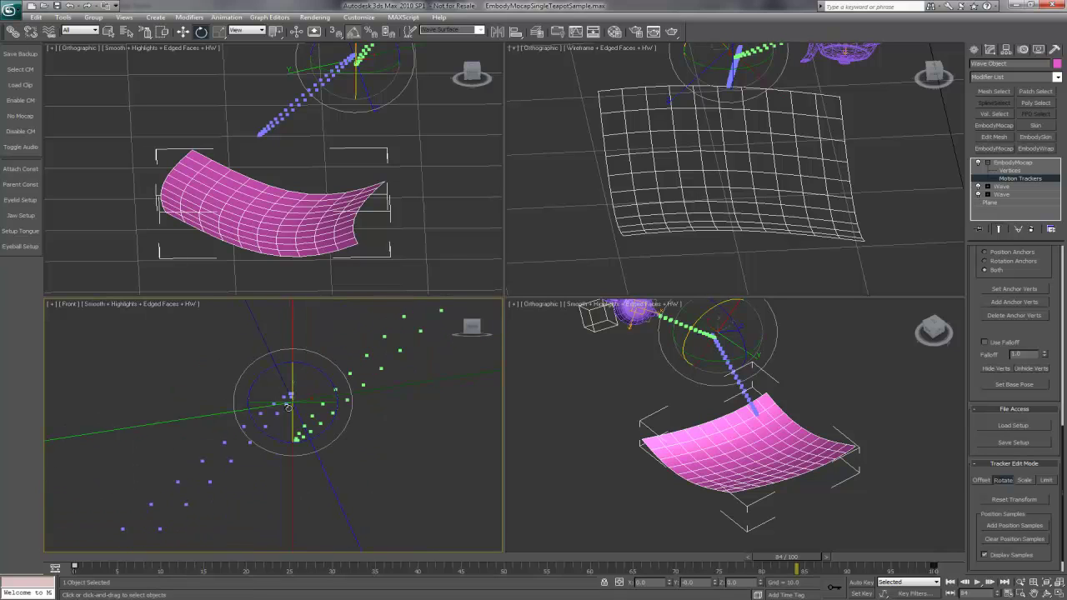
right_click(304, 411)
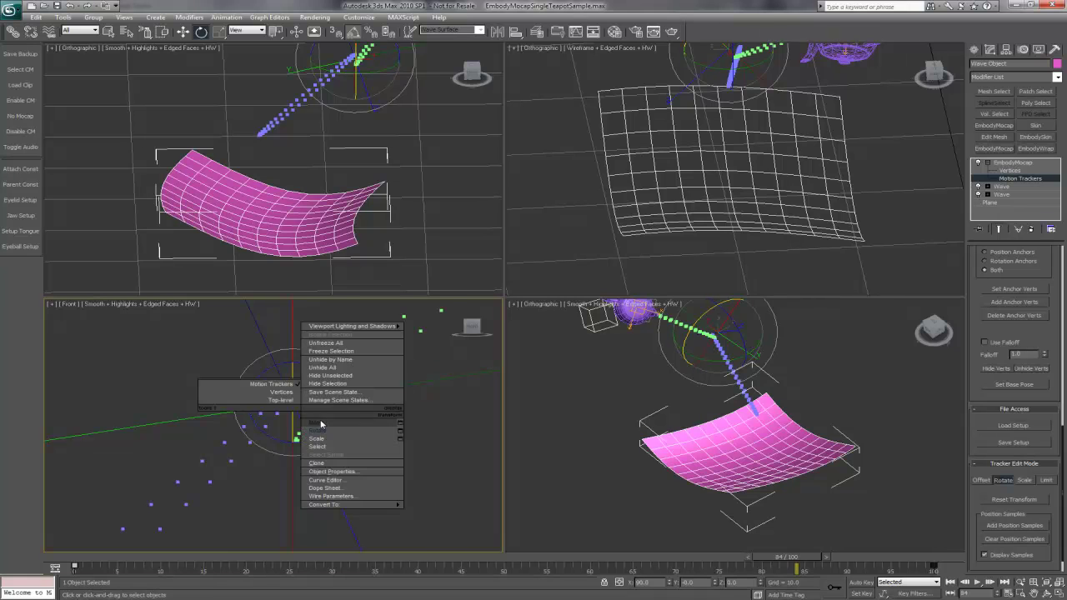
left_click(318, 423)
left_click_drag(311, 383, 310, 377)
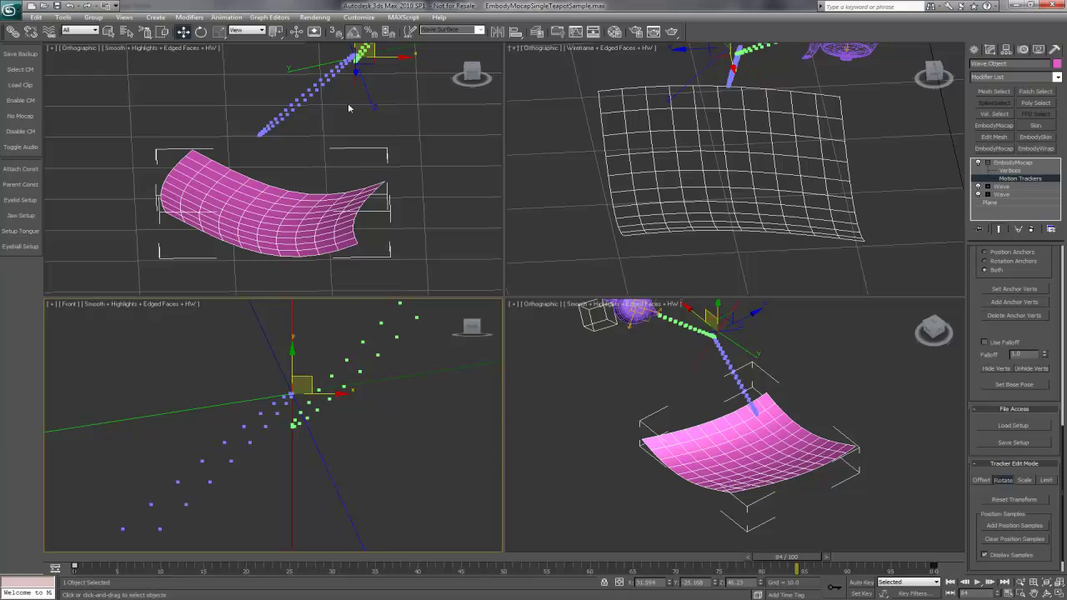
Shift the pivot upward in the orthographic view, and realign it with the original path's end in a second Front view
middle_click_drag(350, 109, 346, 143)
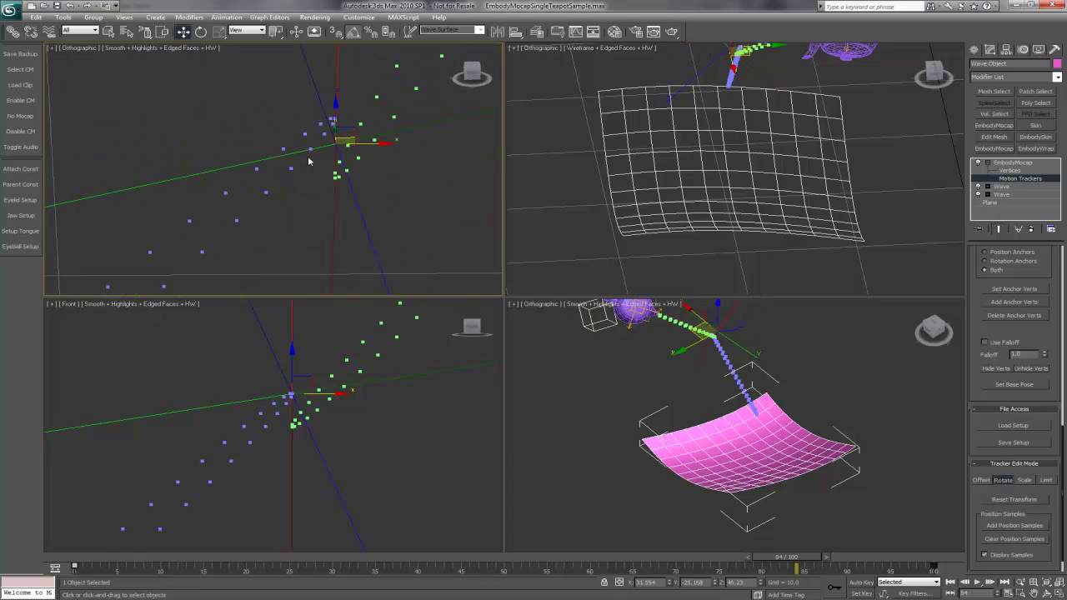
left_click_drag(357, 129, 338, 89)
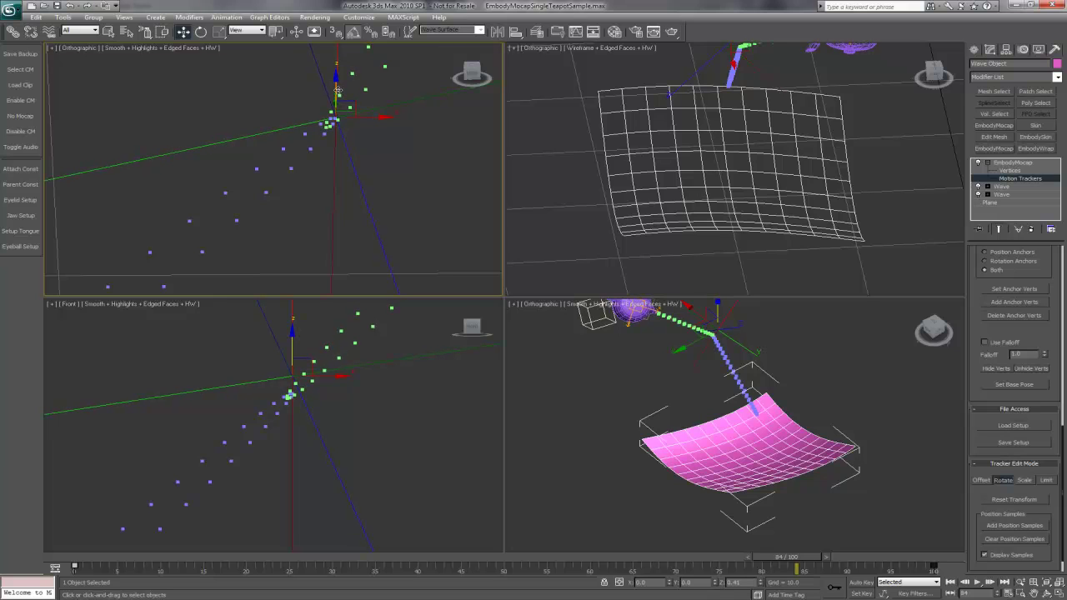
scroll(309, 434, "up", 2)
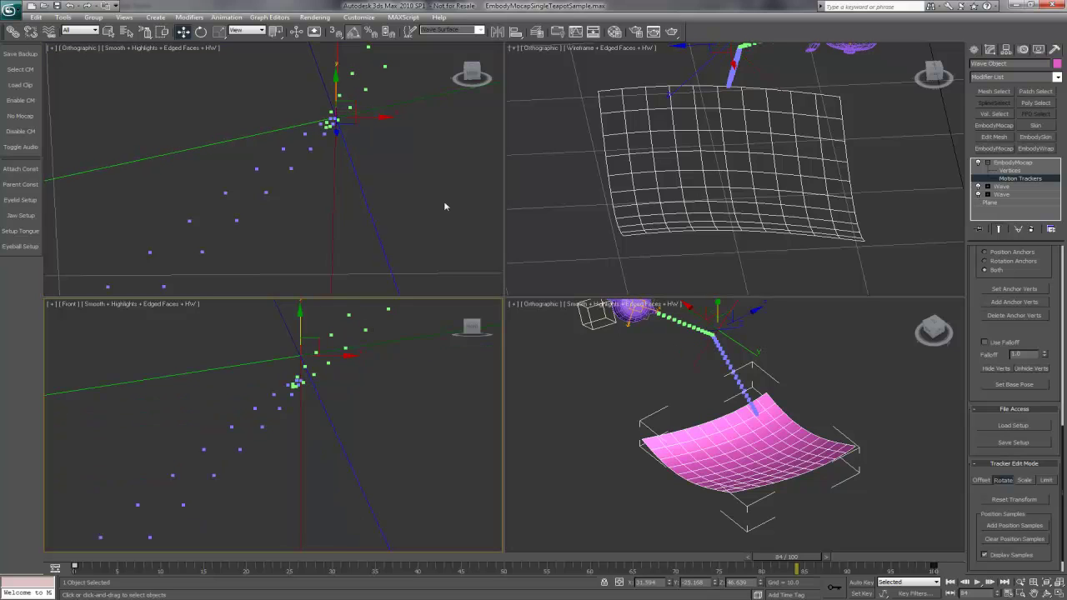
middle_click(381, 105)
key("f")
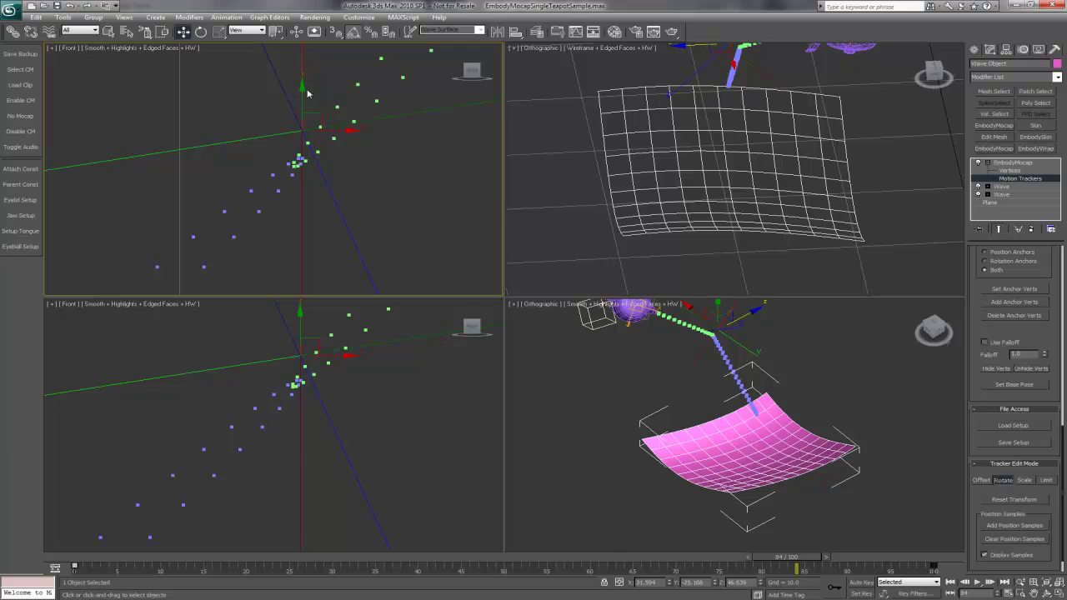
left_click_drag(318, 117, 319, 143)
In a Right view, move the pivot horizontally so that it lines up with the end of the original sample path
left_click_drag(933, 75, 933, 75)
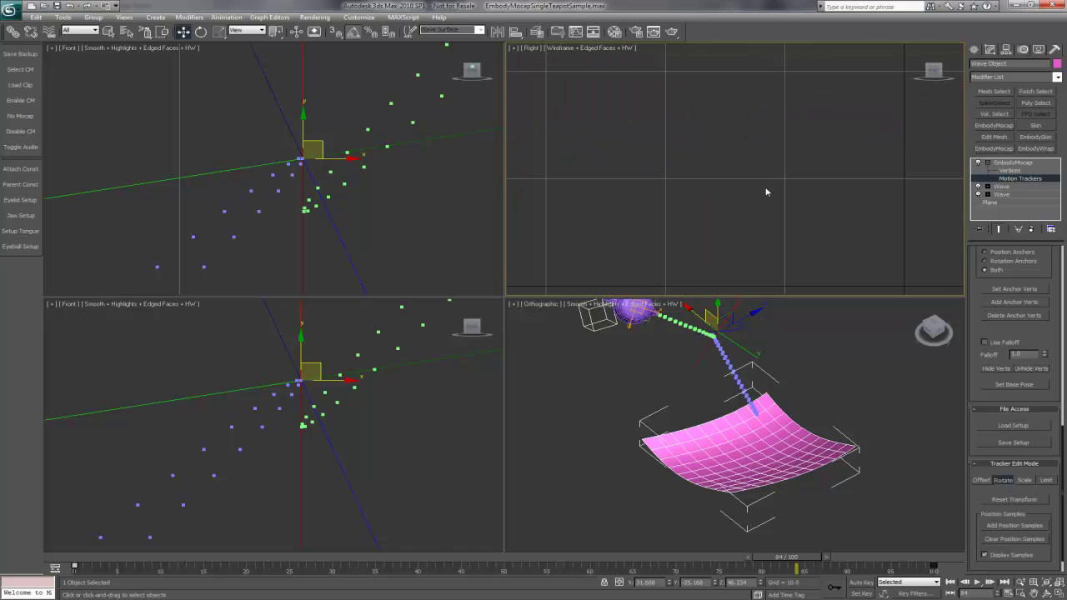
scroll(710, 204, "down", 3)
middle_click_drag(662, 81, 679, 167)
scroll(662, 133, "up", 4)
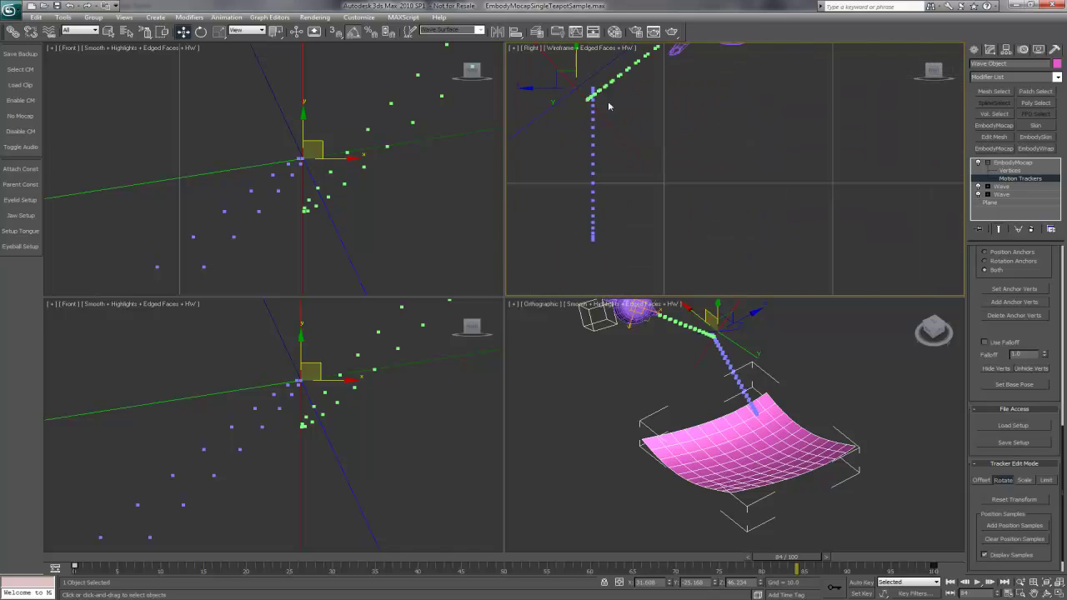
middle_click_drag(609, 106, 773, 189)
scroll(765, 185, "up", 3)
left_click(714, 177)
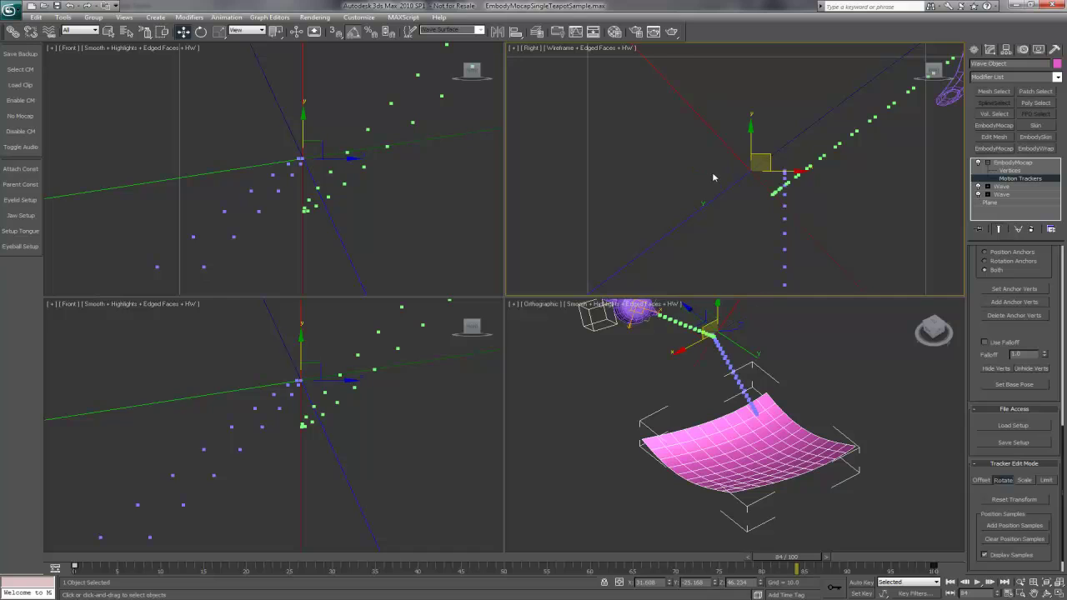
right_click(790, 174)
left_click_drag(789, 171, 825, 171)
Examine the rotated teapot motion from an angled view and play the animation
middle_click_drag(339, 368, 291, 436)
scroll(315, 407, "down", 3)
scroll(315, 405, "down", 3)
scroll(320, 407, "down", 2)
middle_click_drag(362, 428, 342, 424, "alt")
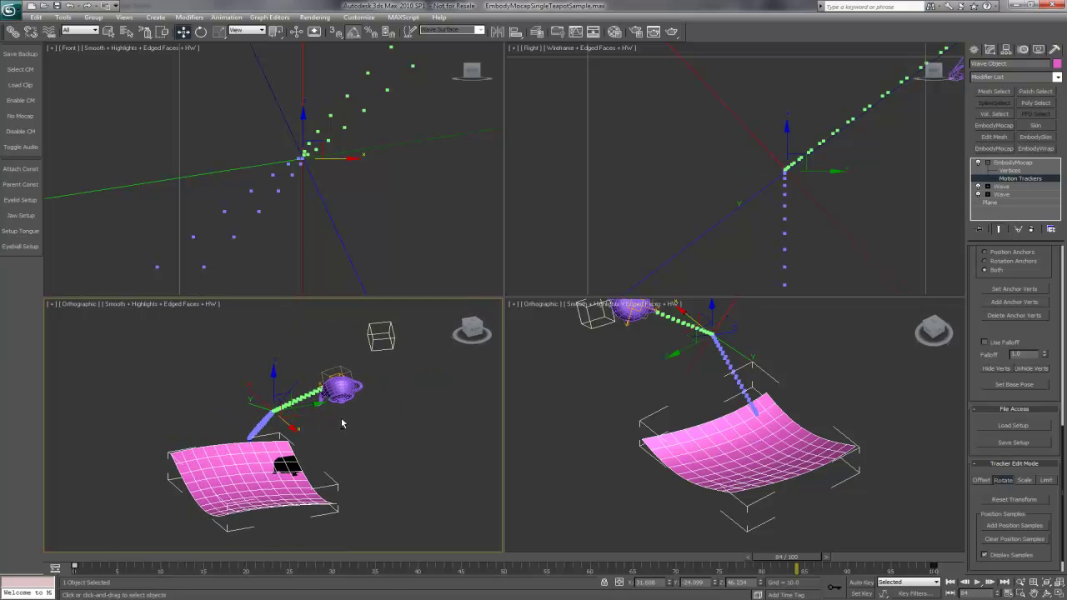
left_click(978, 582)
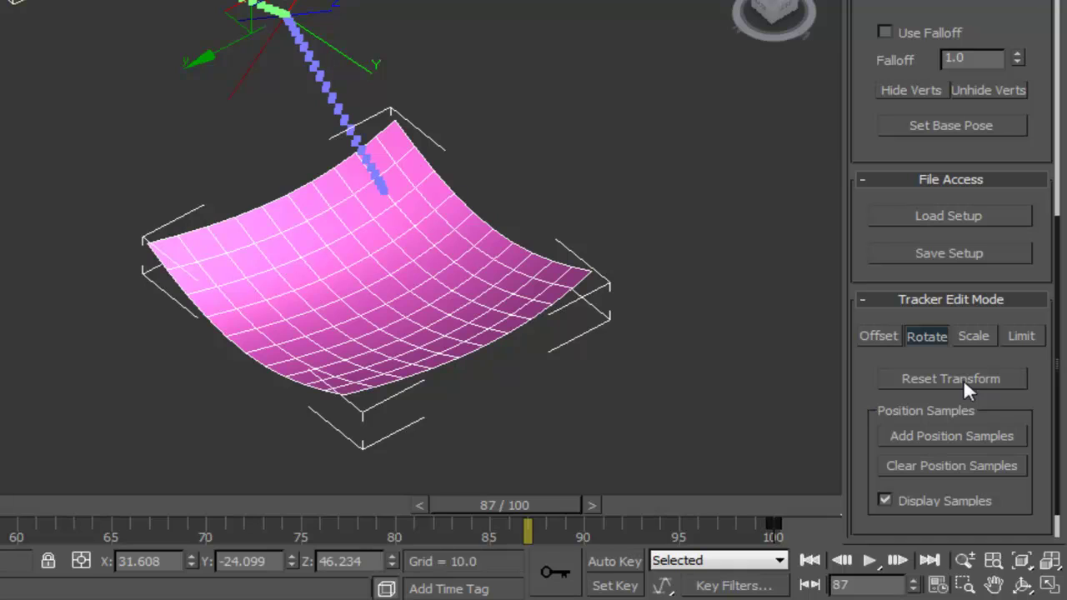
Reset the tracker's transform and move its rotation pivot to the upper end of the motion path in the Front view
left_click(963, 380)
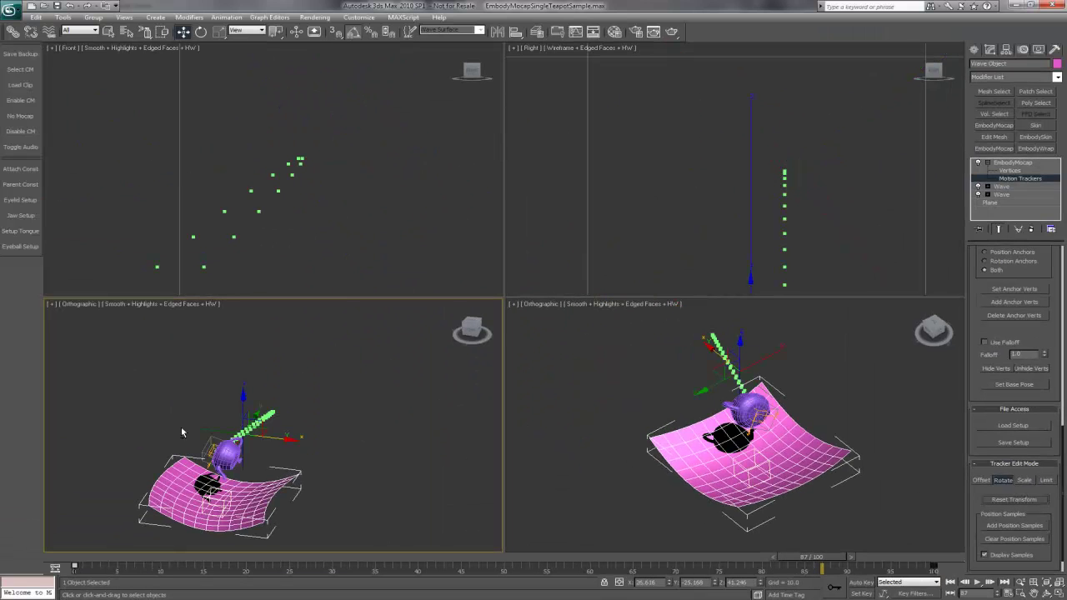
left_click(473, 333)
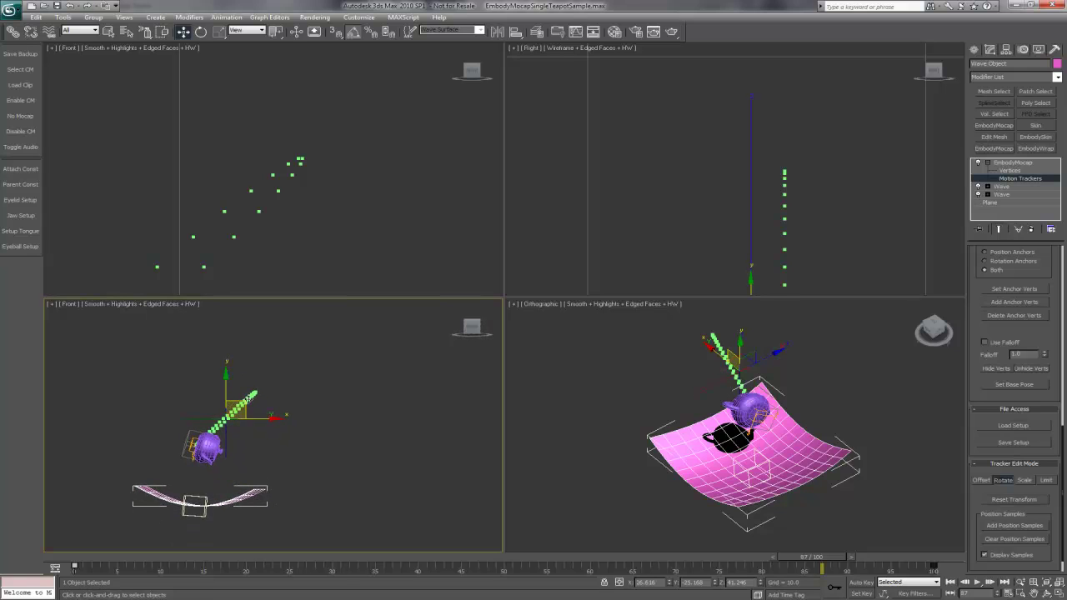
left_click_drag(248, 399, 279, 373)
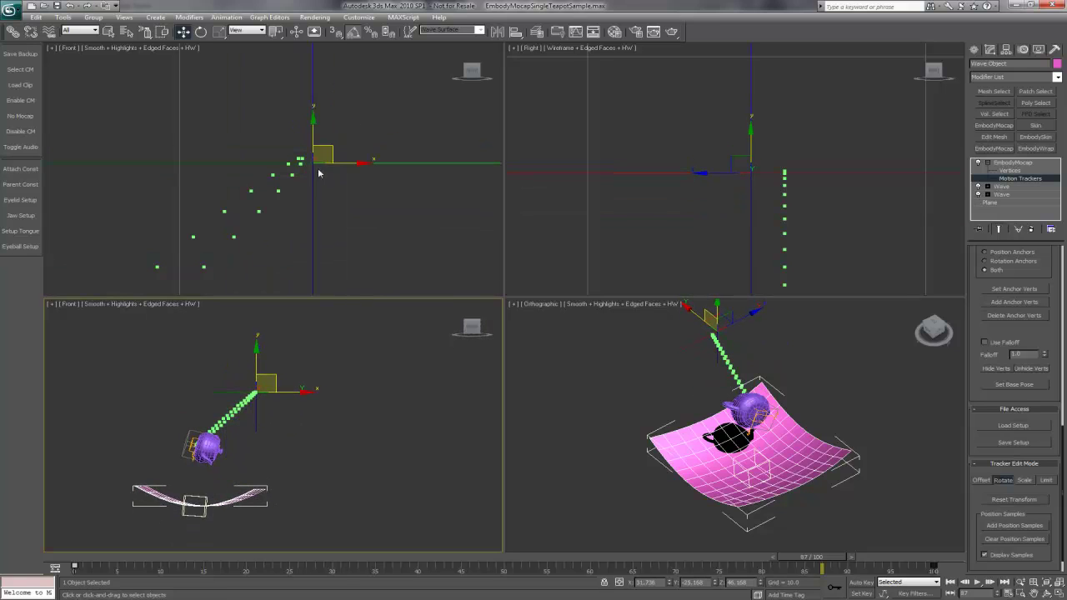
Fine-tune the pivot's position in the Front and Right views so that it sits exactly on the last motion sample
middle_click_drag(318, 174, 320, 223)
scroll(358, 216, "up", 4)
middle_click_drag(407, 286, 359, 179)
left_click_drag(359, 182, 329, 170)
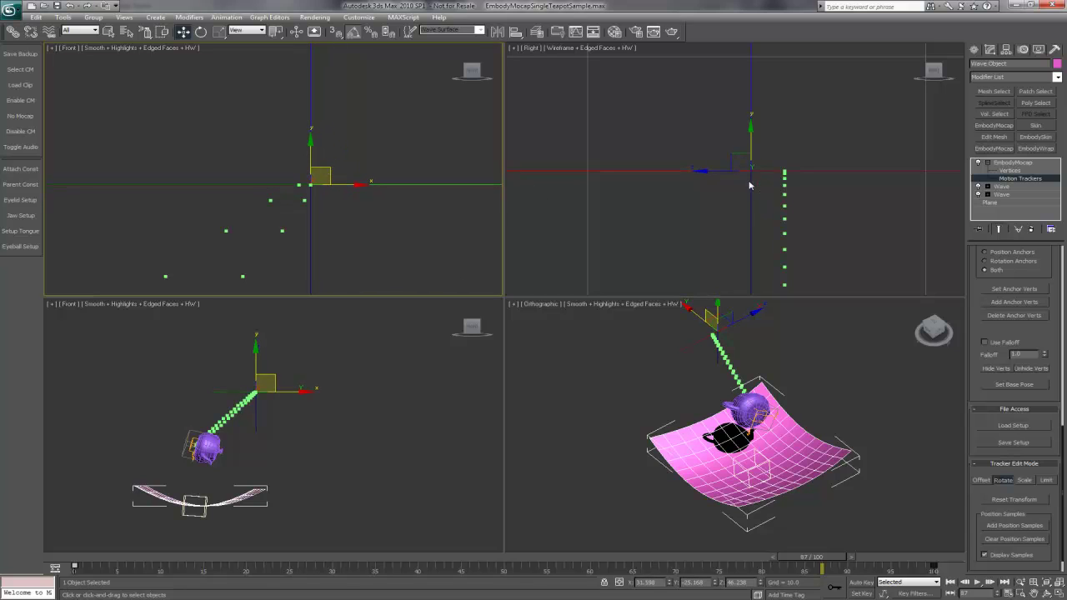
left_click(703, 173)
left_click_drag(794, 172, 826, 172)
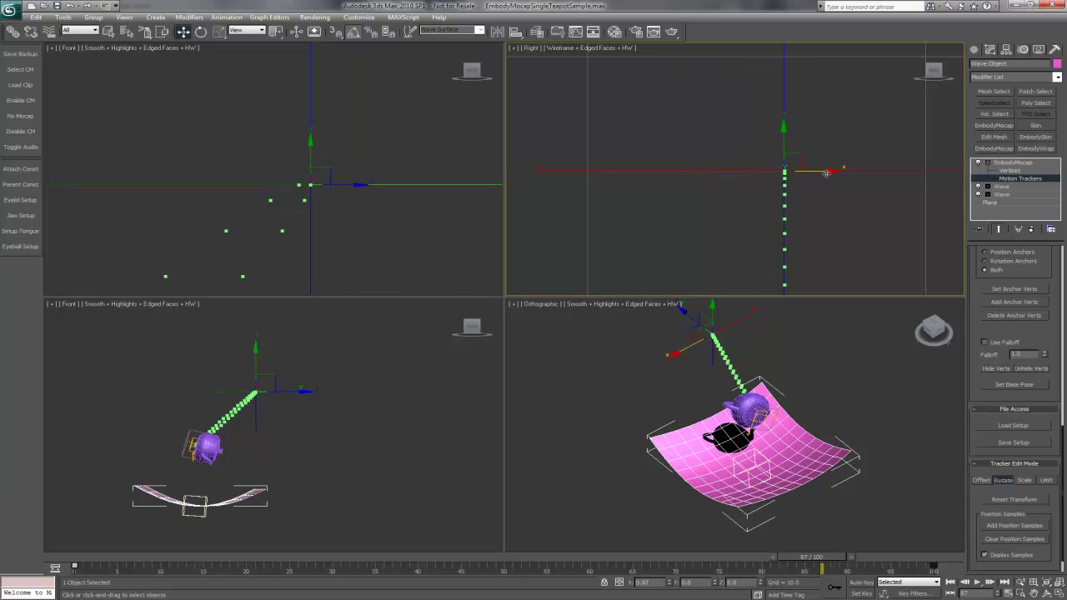
Rotate the tracker motion around the aligned pivot in the Right view
scroll(805, 205, "down", 3)
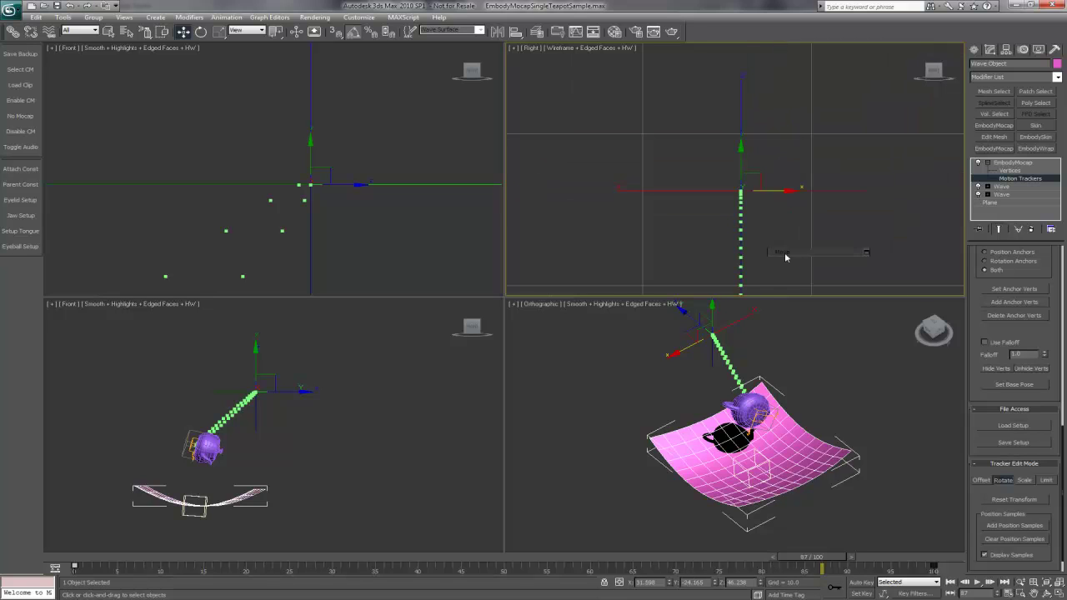
left_click(792, 260)
left_click_drag(758, 155, 815, 197)
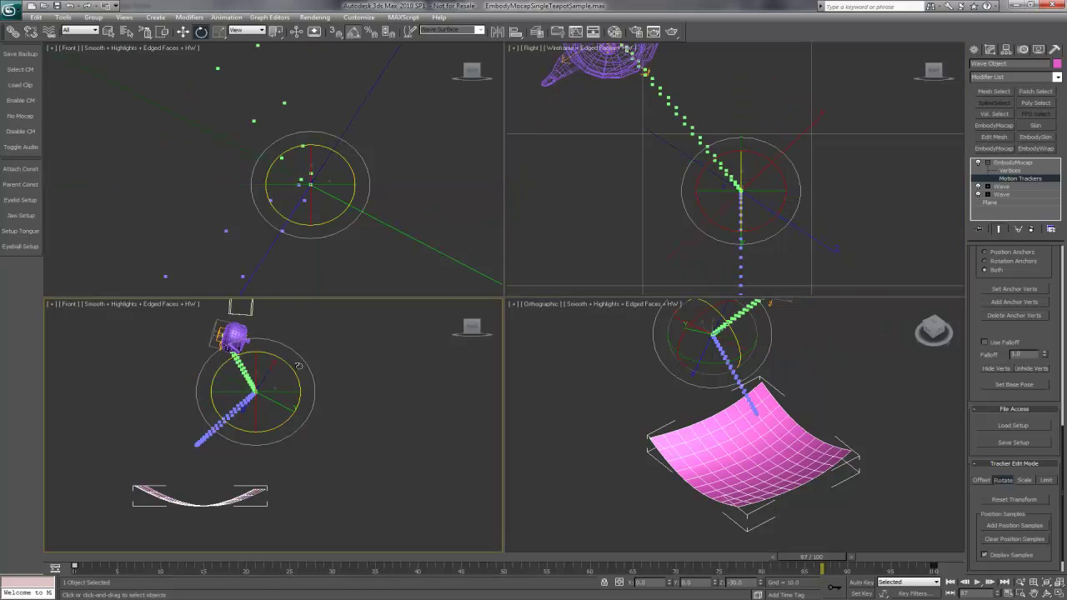